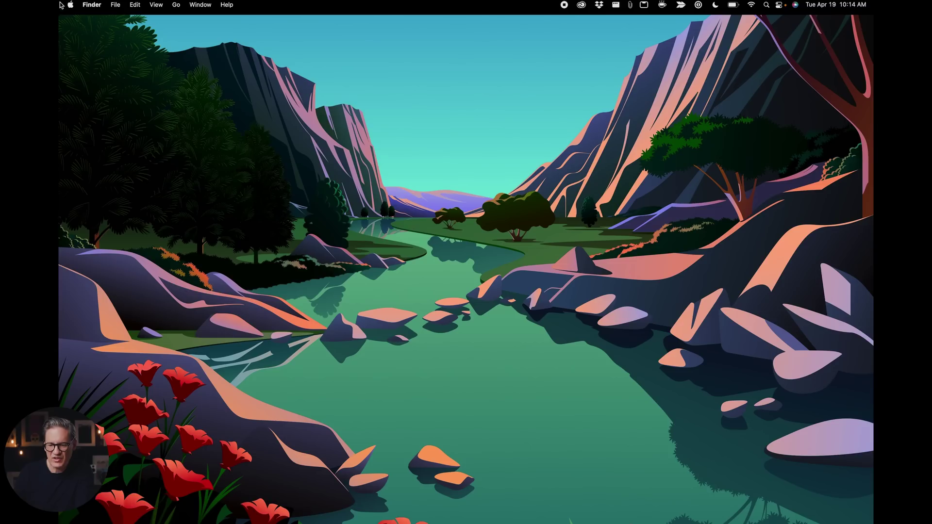
Step: Open the Mac's storage management from About This Mac and examine the space used by applications
{"action": "left_click", "coordinate": [73, 5]}
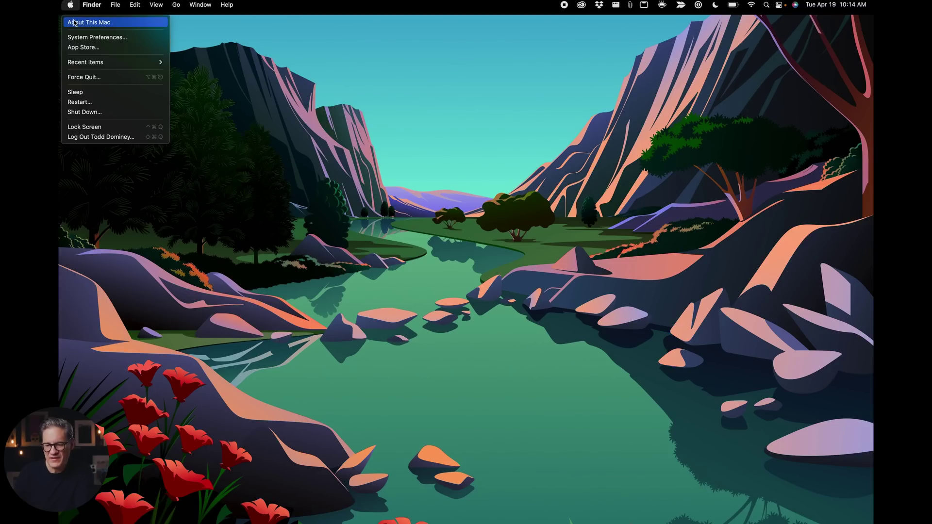
{"action": "left_click", "coordinate": [74, 22]}
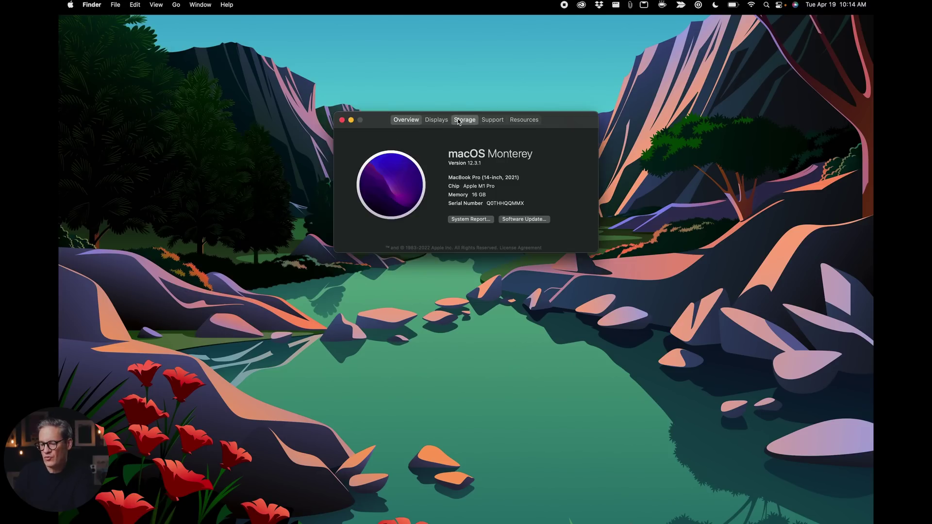
{"action": "left_click", "coordinate": [458, 120]}
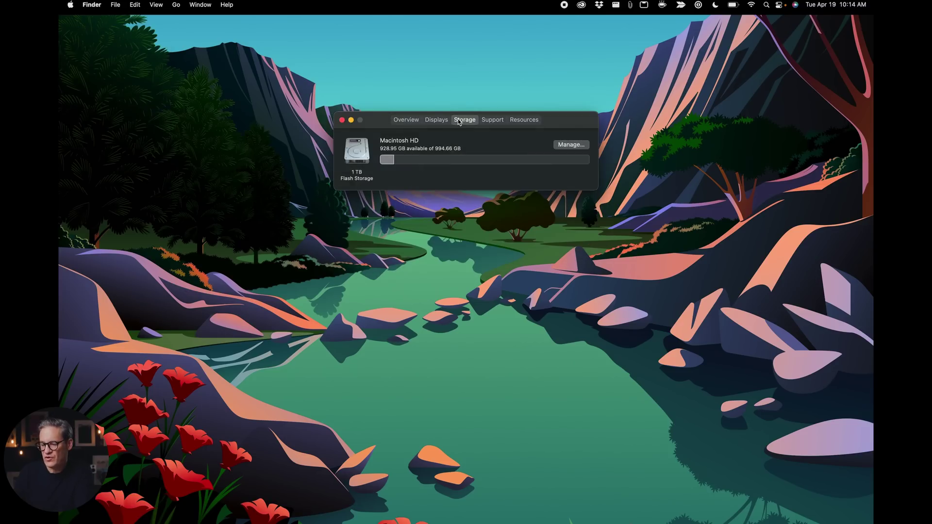
{"action": "left_click", "coordinate": [575, 144]}
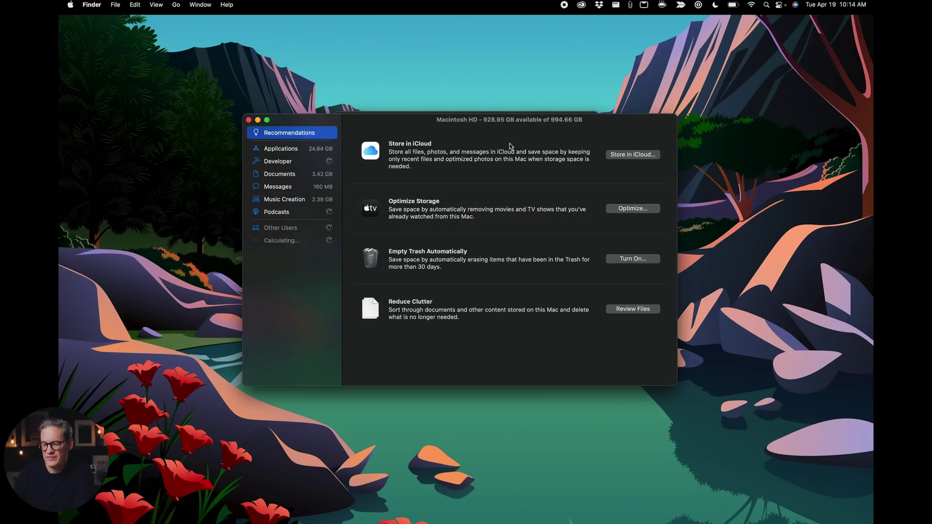
{"action": "left_click", "coordinate": [279, 150]}
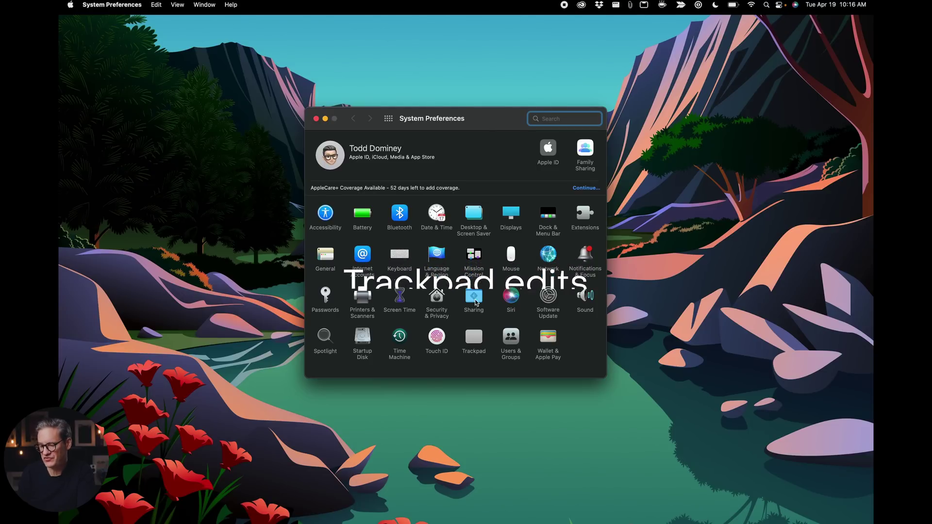
Step: Enable tap to click with one finger in the Trackpad preferences
{"action": "left_click", "coordinate": [474, 332]}
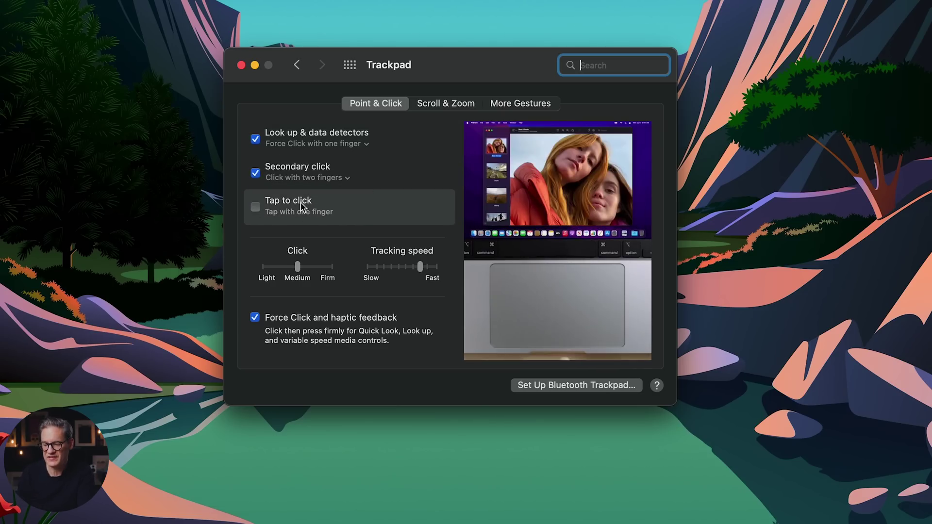
{"action": "left_click", "coordinate": [261, 206]}
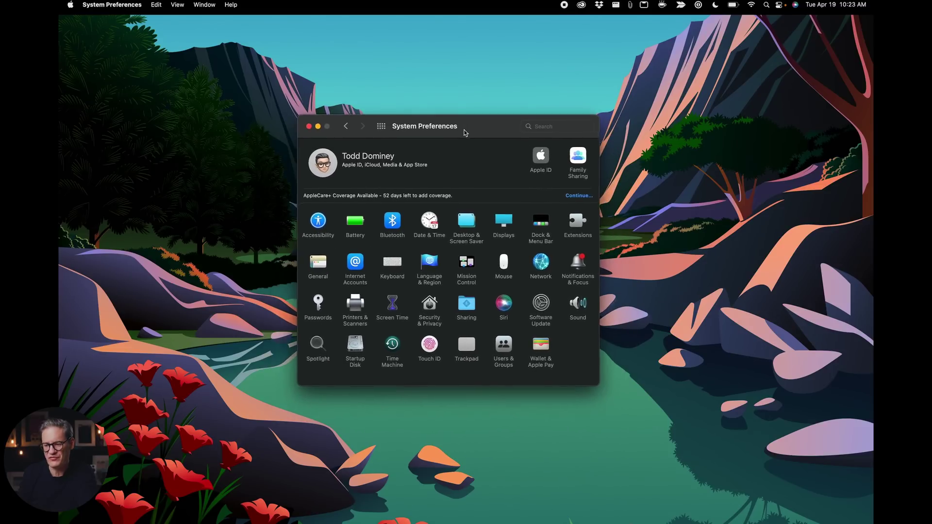
Step: Enable three finger drag in the trackpad options of the Accessibility pointer control settings
{"action": "mouse_move", "coordinate": [468, 131]}
{"action": "left_mouse_down"}
{"action": "mouse_move", "coordinate": [409, 114]}
{"action": "mouse_move", "coordinate": [682, 143]}
{"action": "mouse_move", "coordinate": [278, 143]}
{"action": "mouse_move", "coordinate": [478, 145]}
{"action": "mouse_move", "coordinate": [454, 141]}
{"action": "left_mouse_up"}
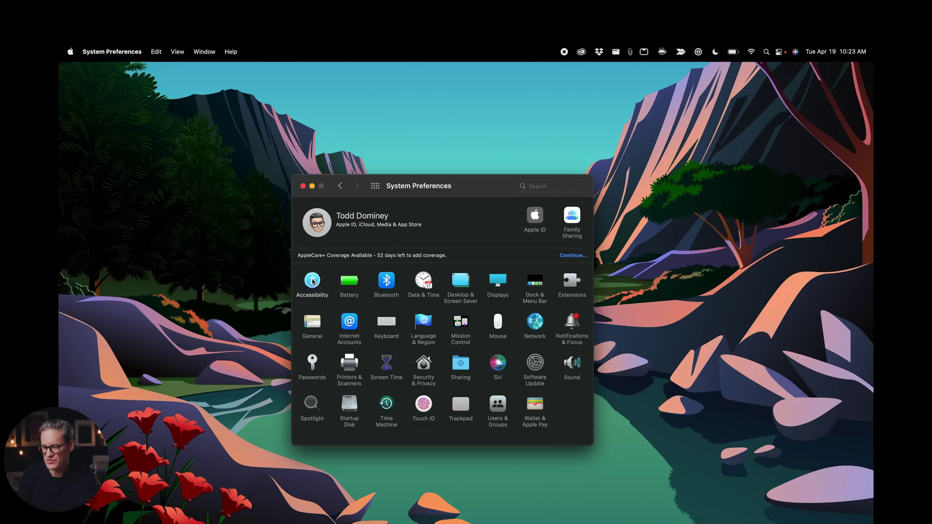
{"action": "left_click", "coordinate": [313, 281]}
{"action": "scroll", "coordinate": [316, 282], "scroll_direction": "down", "scroll_amount": 5}
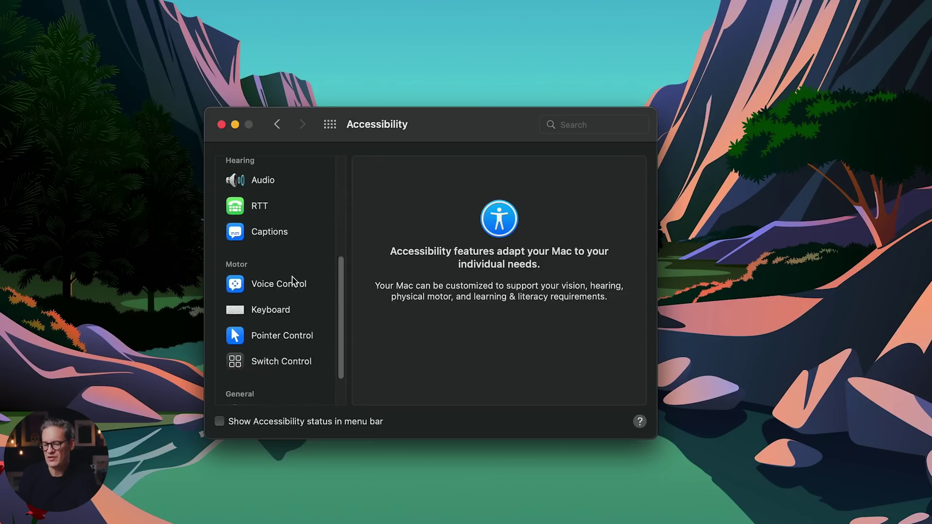
{"action": "scroll", "coordinate": [351, 289], "scroll_direction": "up", "scroll_amount": 5}
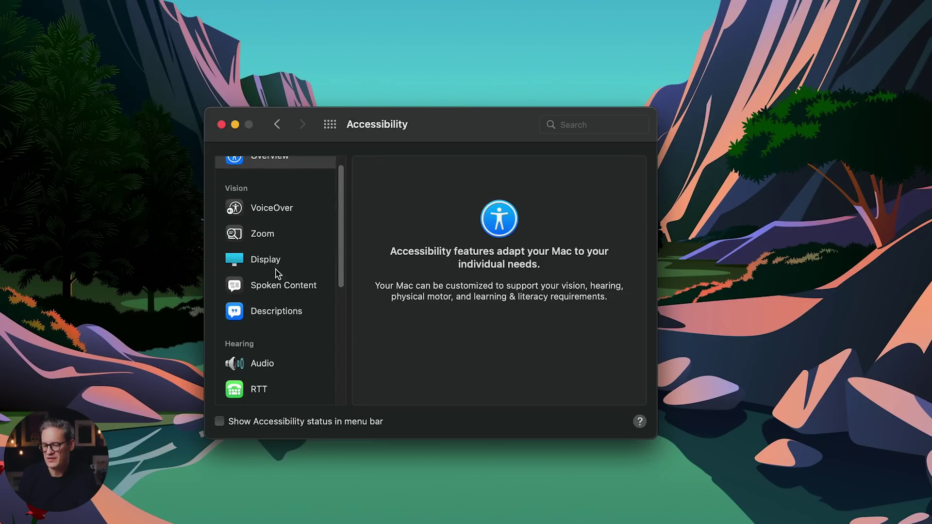
{"action": "scroll", "coordinate": [278, 285], "scroll_direction": "down", "scroll_amount": 5}
{"action": "left_click", "coordinate": [272, 297]}
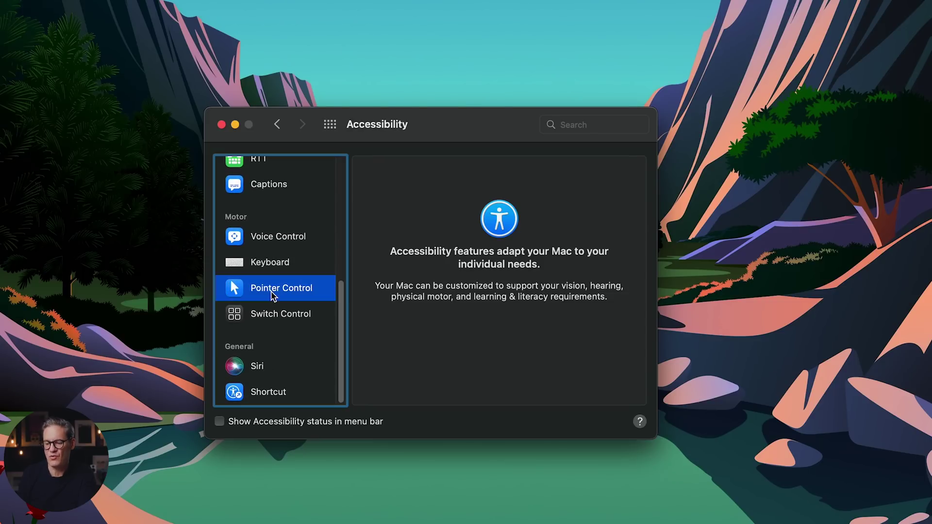
{"action": "left_click", "coordinate": [453, 371]}
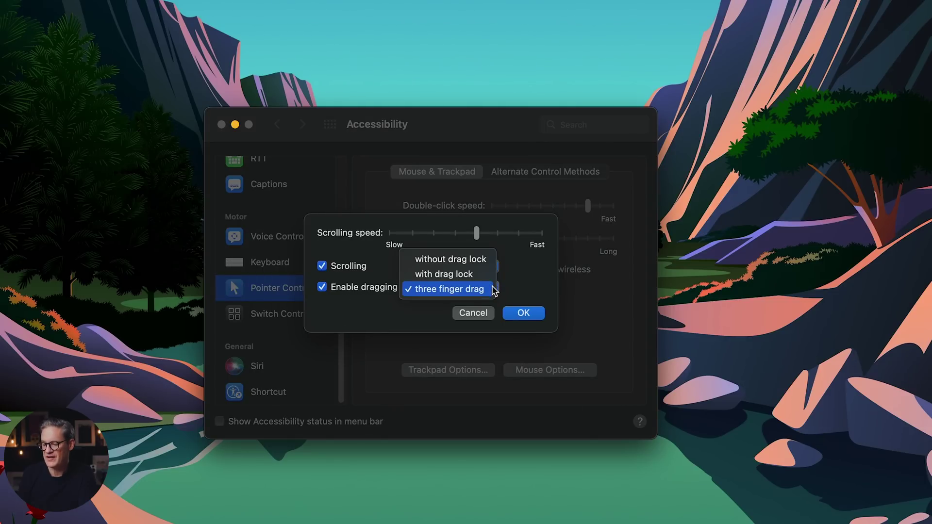
{"action": "left_click", "coordinate": [516, 295]}
{"action": "left_click", "coordinate": [523, 313]}
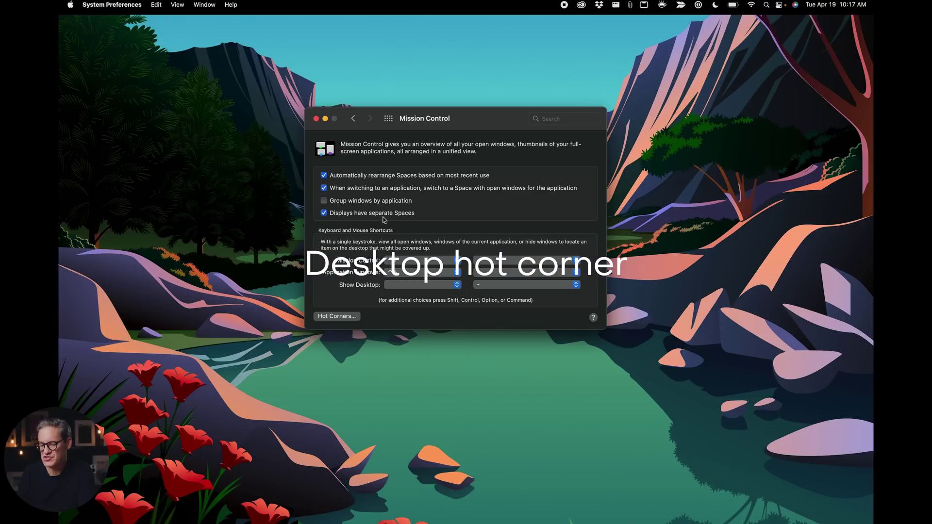
Step: Assign Desktop to the lower-right hot corner in the Mission Control preferences and trigger that corner
{"action": "left_click", "coordinate": [336, 316]}
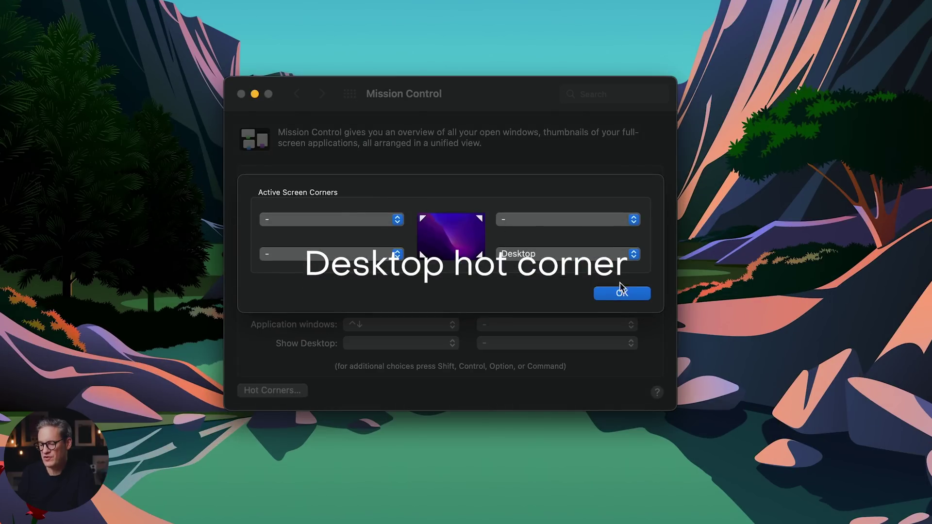
{"action": "left_click", "coordinate": [608, 260]}
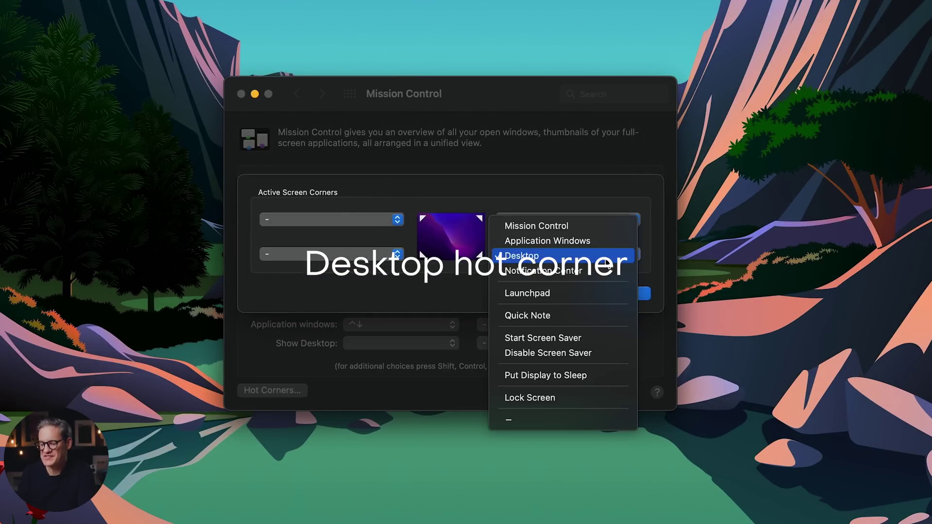
{"action": "left_click", "coordinate": [604, 256]}
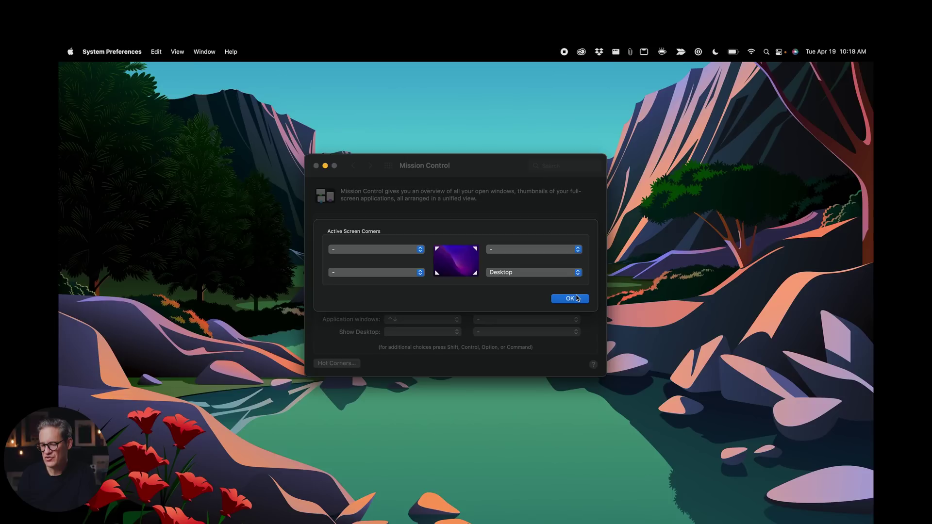
{"action": "left_click", "coordinate": [622, 293]}
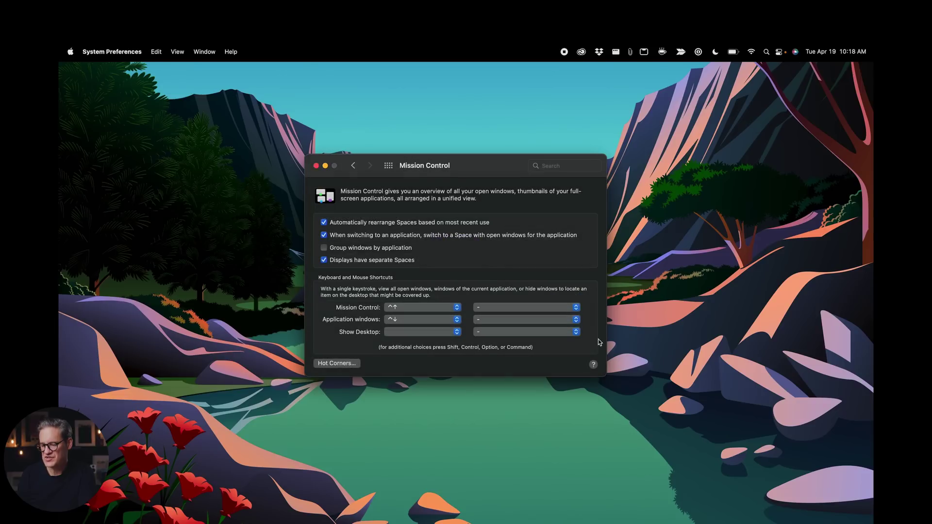
{"action": "mouse_move", "coordinate": [931, 523]}
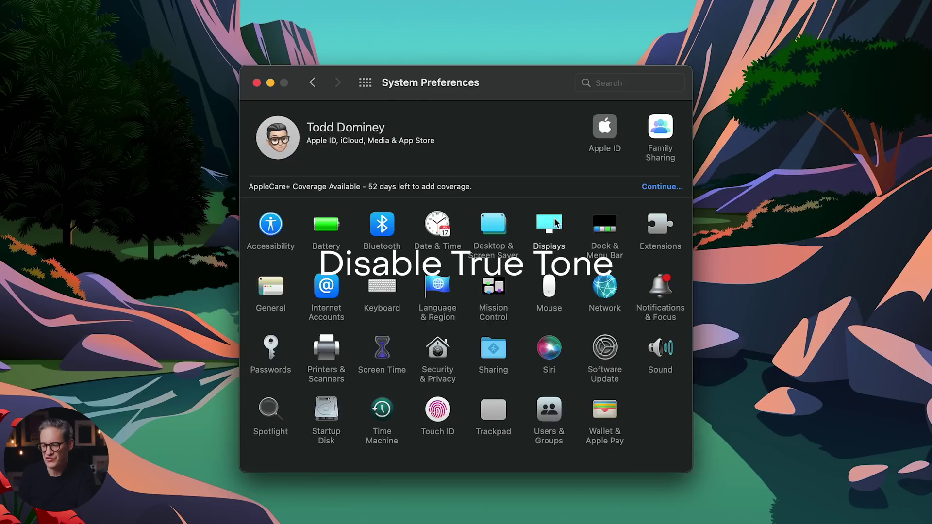
Step: Open the Night Shift settings in the Displays preferences and review the schedule options
{"action": "left_click", "coordinate": [549, 223]}
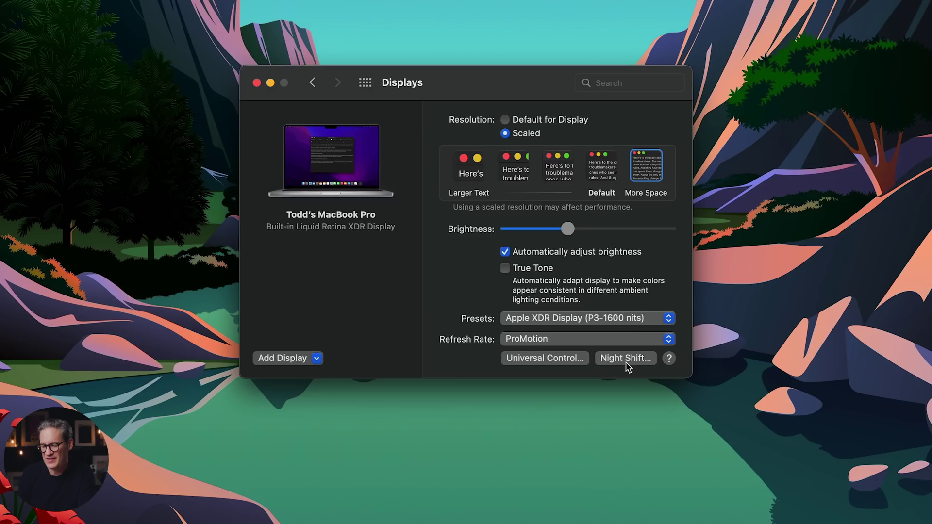
{"action": "left_click", "coordinate": [626, 359]}
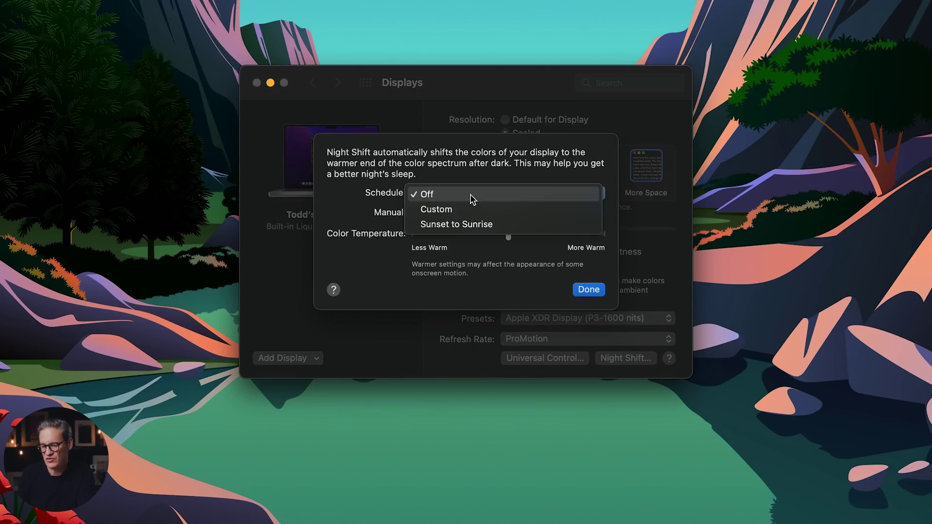
{"action": "key", "text": "Escape"}
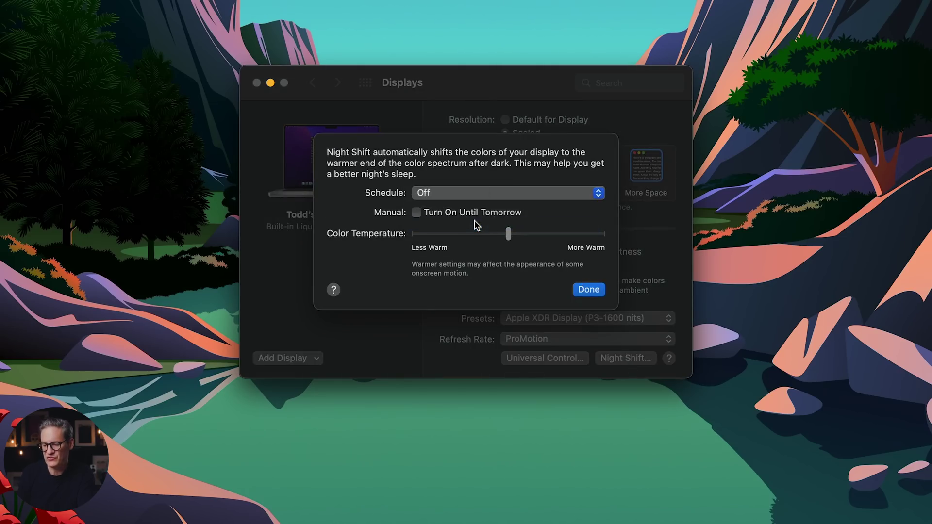
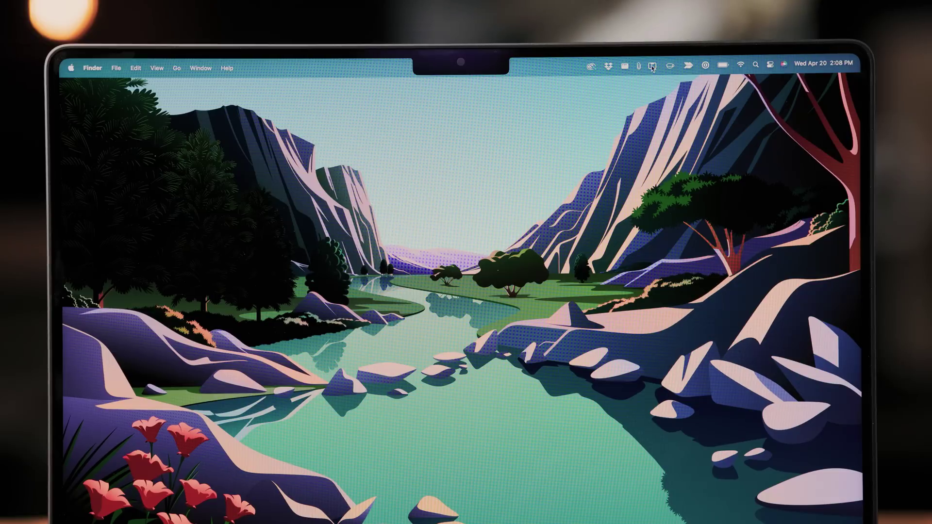
Step: Check the TopNotch settings for the wallpaper and menu bar, and close them
{"action": "left_click", "coordinate": [652, 66]}
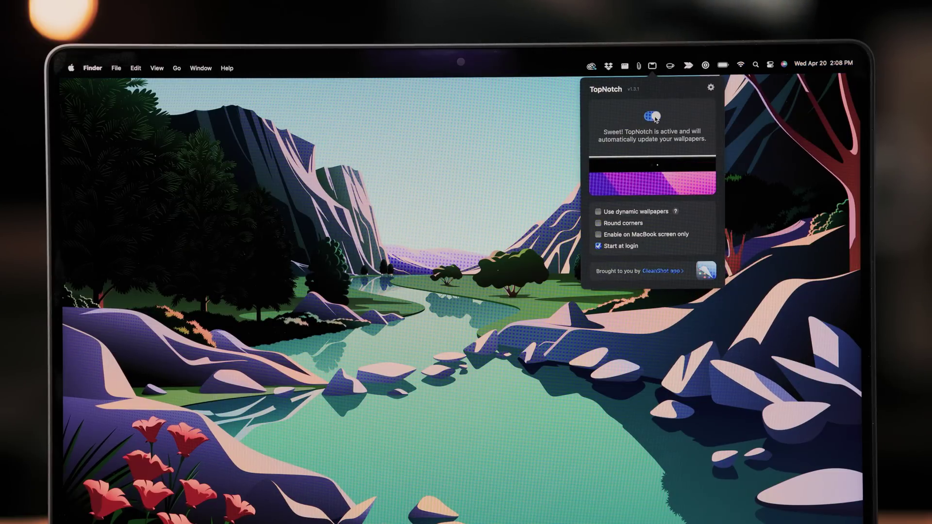
{"action": "left_click", "coordinate": [544, 275]}
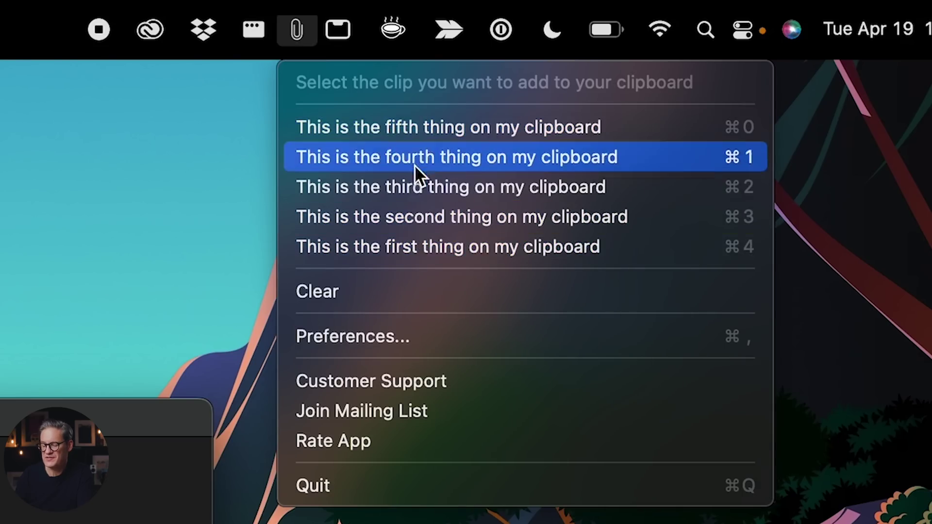
Step: Insert the clip "This is the second thing on my clipboard" from the clipboard history into the text document
{"action": "left_click", "coordinate": [433, 206]}
{"action": "type", "text": "This is the second thing on my clipboard"}
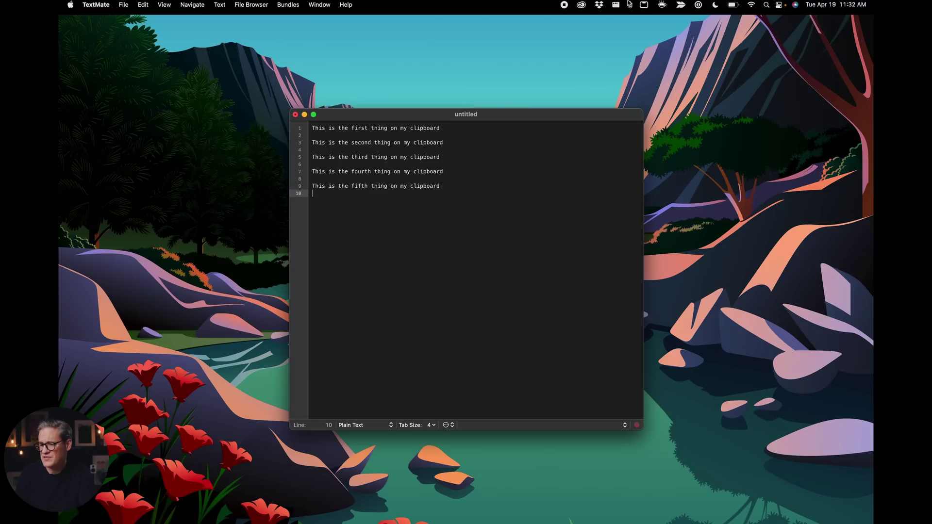
Step: Review the window layout options and snap the untitled text window to the right, left, top and bottom halves of the screen
{"action": "left_click", "coordinate": [616, 6]}
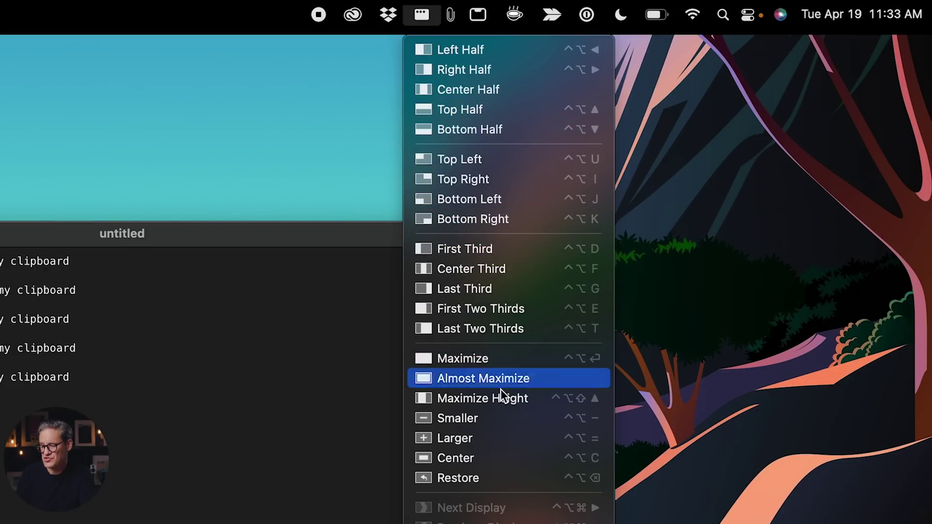
{"action": "key", "text": "Escape"}
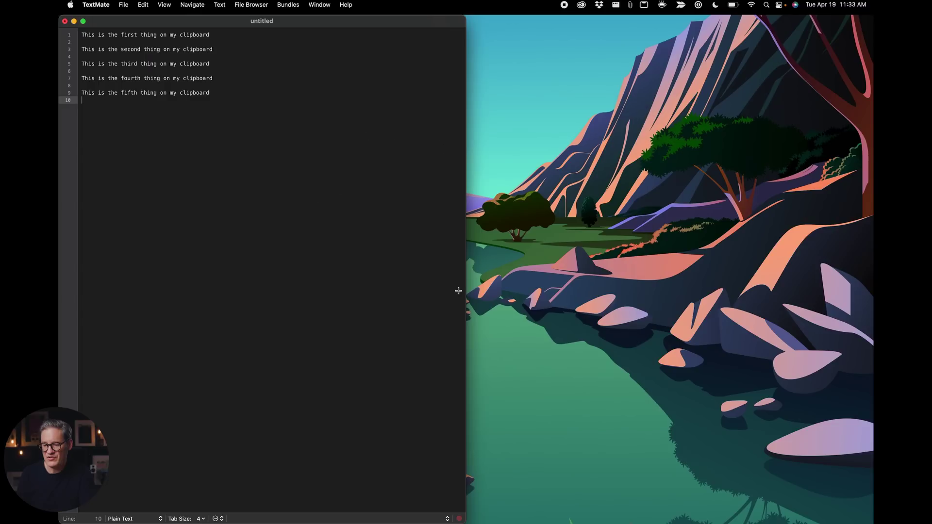
{"action": "key", "text": "ctrl+alt+Right"}
{"action": "key", "text": "ctrl+alt+Left"}
{"action": "key", "text": "ctrl+alt+Right"}
{"action": "key", "text": "ctrl+alt+Up"}
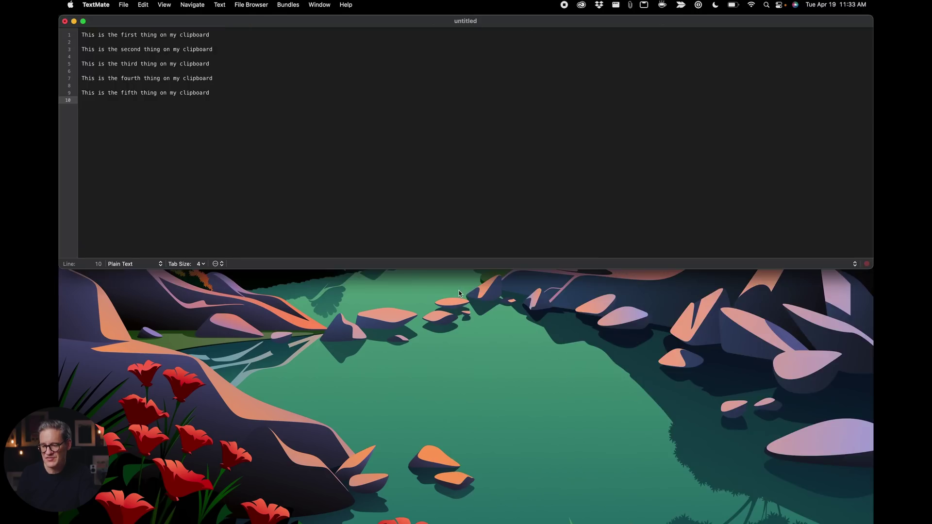
{"action": "key", "text": "ctrl+alt+Down"}
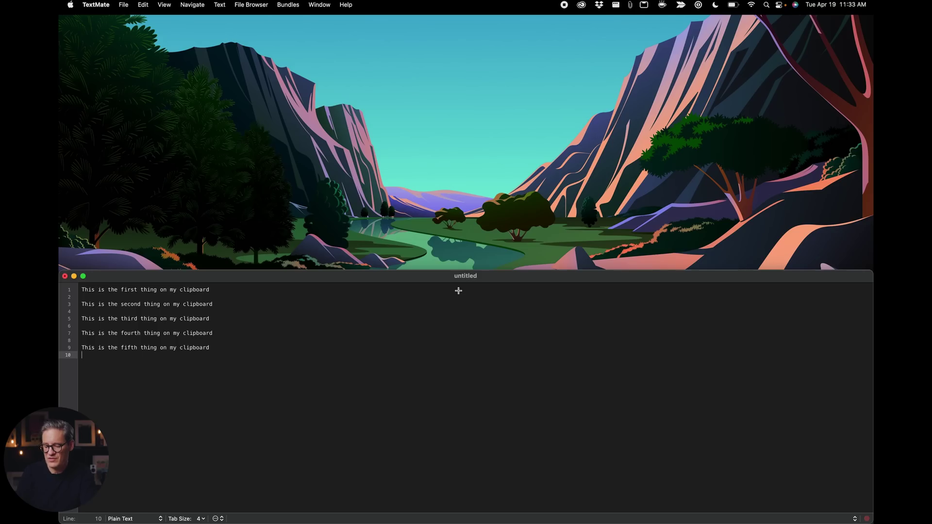
Step: Snap the untitled text window to the first and last two thirds of the screen, and maximize it
{"action": "key", "text": "ctrl+alt+e"}
{"action": "key", "text": "ctrl+alt+t"}
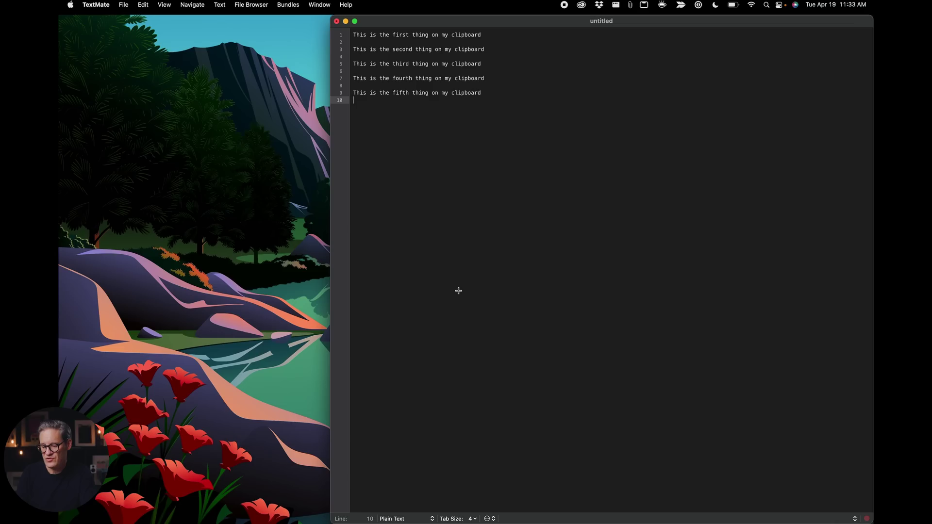
{"action": "key", "text": "ctrl+alt+e"}
{"action": "key", "text": "ctrl+alt+Return"}
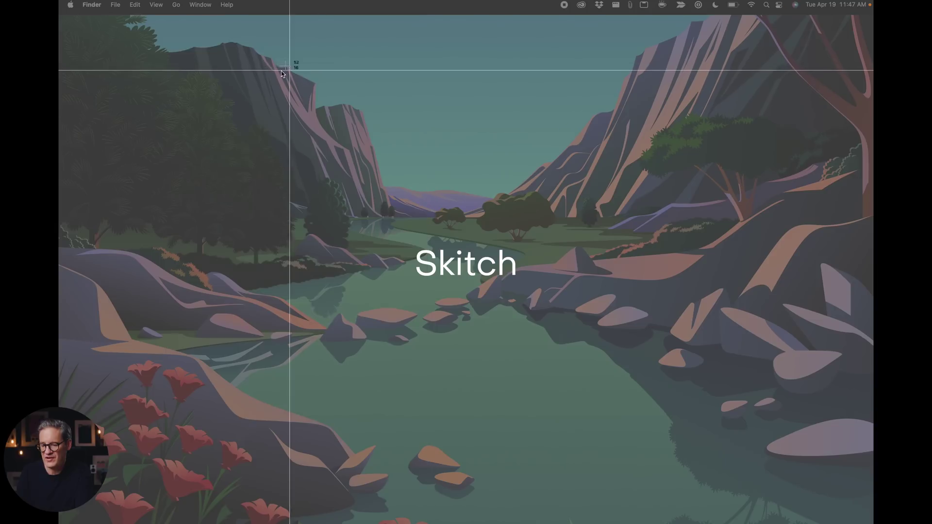
Step: Capture a large central area of the desktop with Skitch and export the annotated PNG image to the desktop
{"action": "left_click_drag", "start_coordinate": [163, 64], "coordinate": [776, 442]}
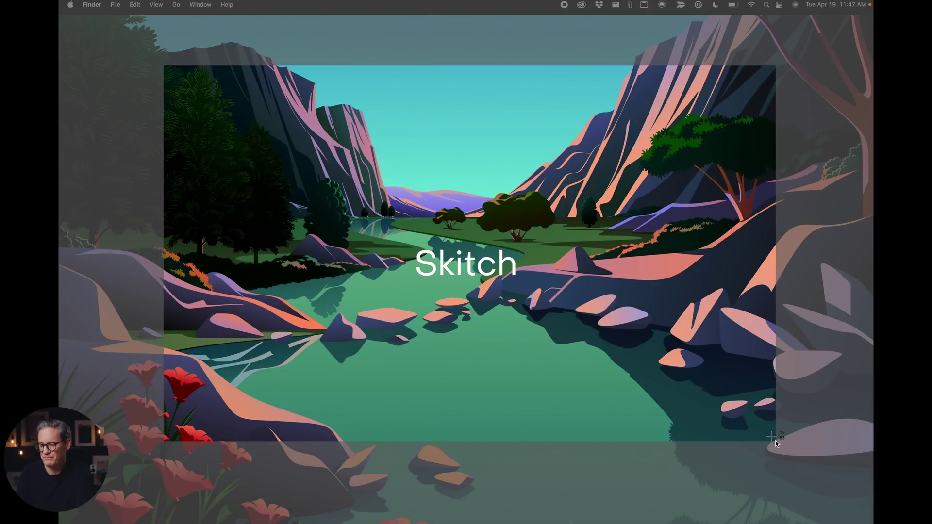
{"action": "left_click", "coordinate": [775, 441]}
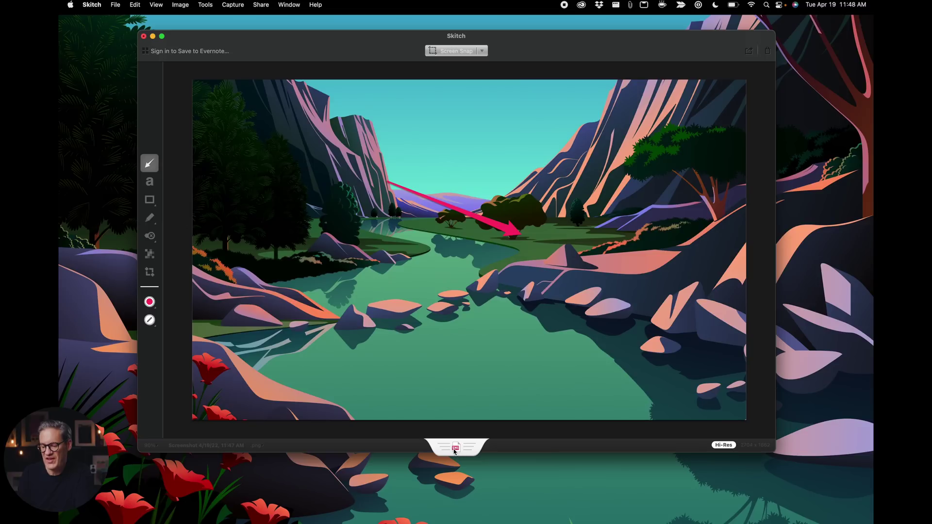
{"action": "left_click_drag", "start_coordinate": [455, 451], "coordinate": [454, 452]}
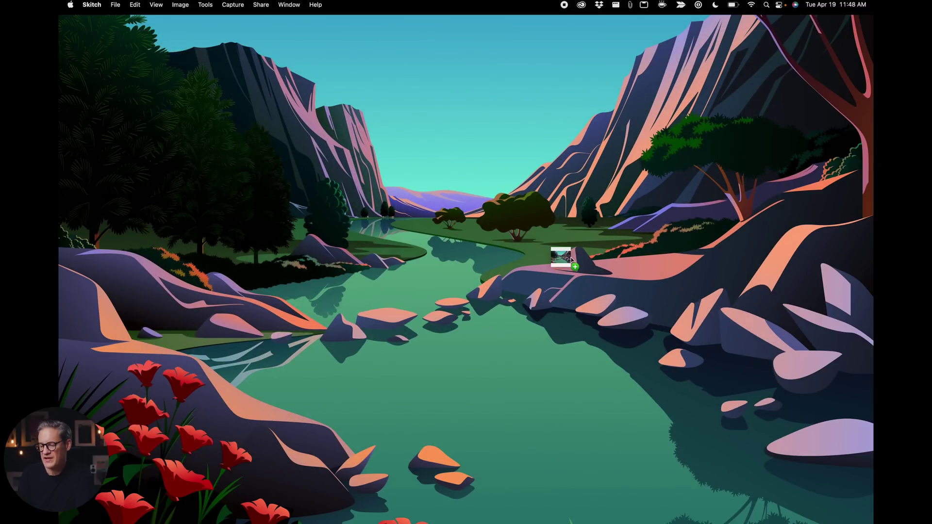
{"action": "left_click_drag", "start_coordinate": [571, 259], "coordinate": [573, 255]}
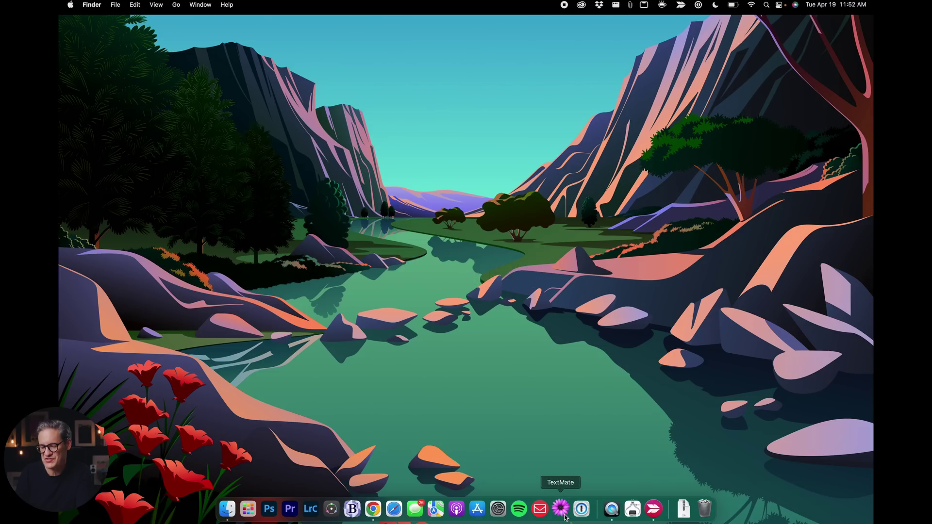
Step: Switch to TextMate and move its untitled document window closer to the middle of the screen
{"action": "left_click", "coordinate": [564, 516]}
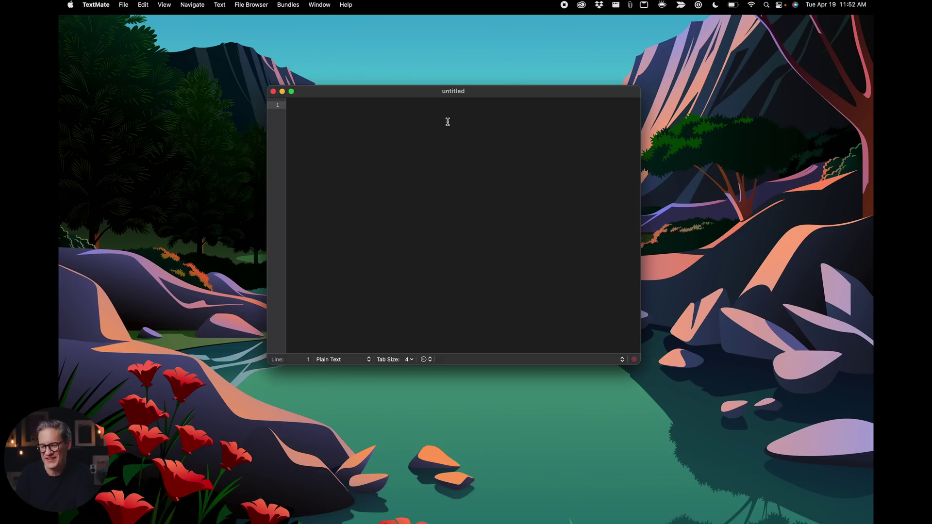
{"action": "left_click_drag", "start_coordinate": [419, 96], "coordinate": [431, 115]}
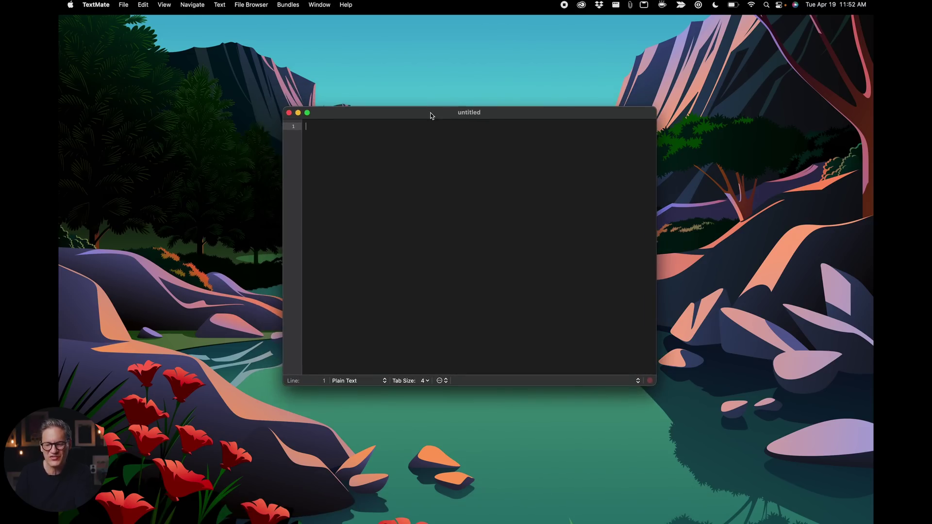